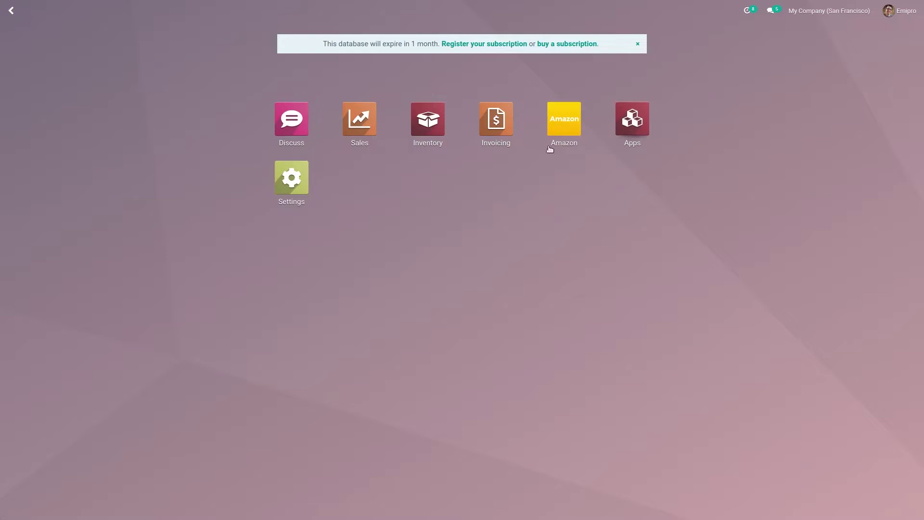
In the Amazon app, prepare an Import FBM Shipped Orders operation for seller Emipro US with the operation type FBM
left_click(572, 125)
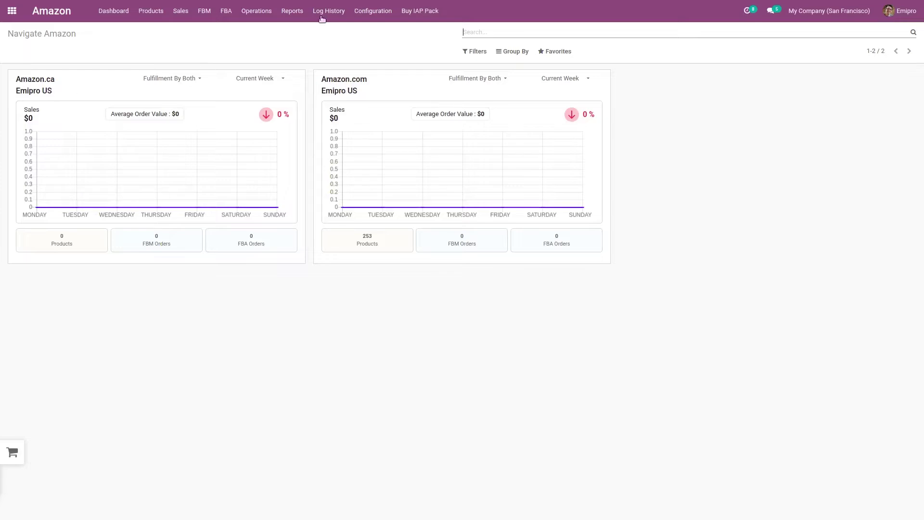
left_click(259, 13)
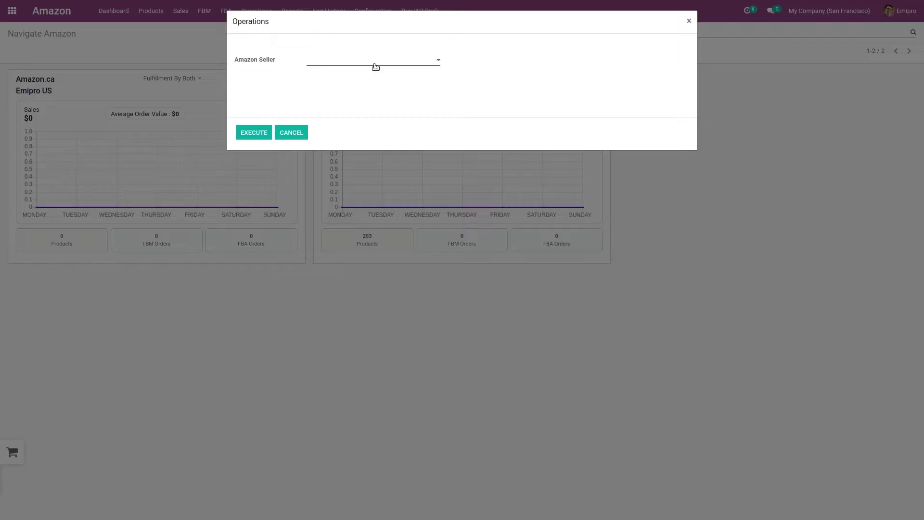
left_click(375, 67)
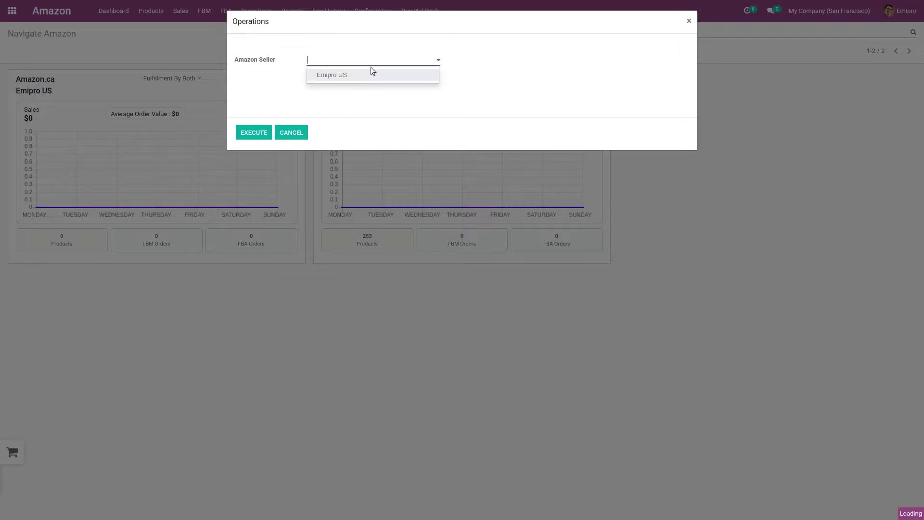
left_click(366, 76)
left_click(367, 76)
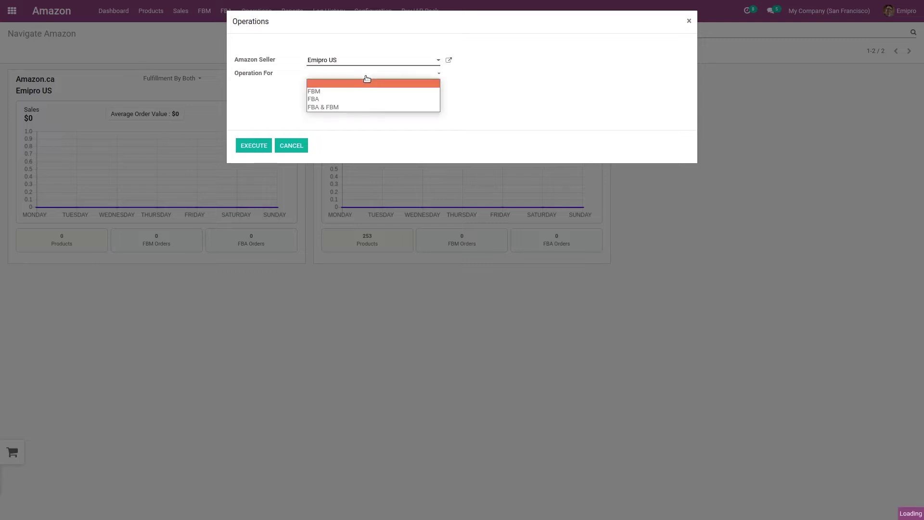
left_click(340, 90)
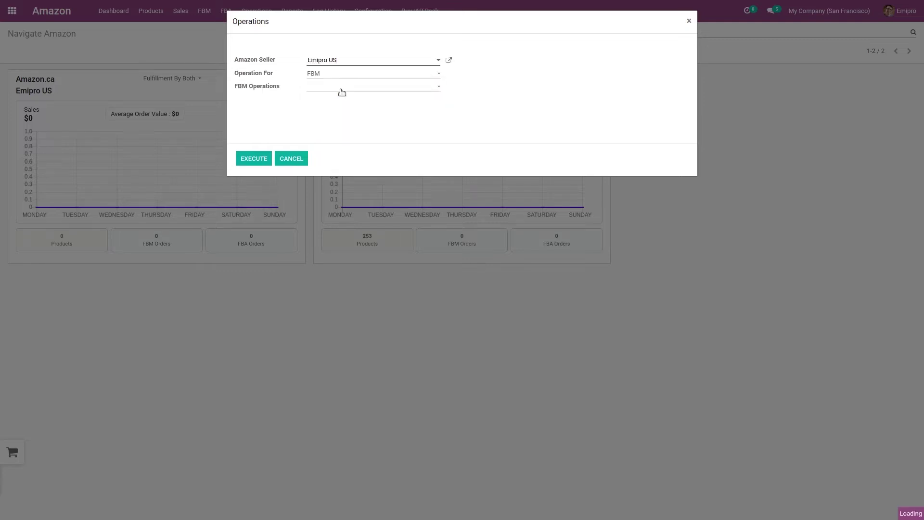
left_click(340, 89)
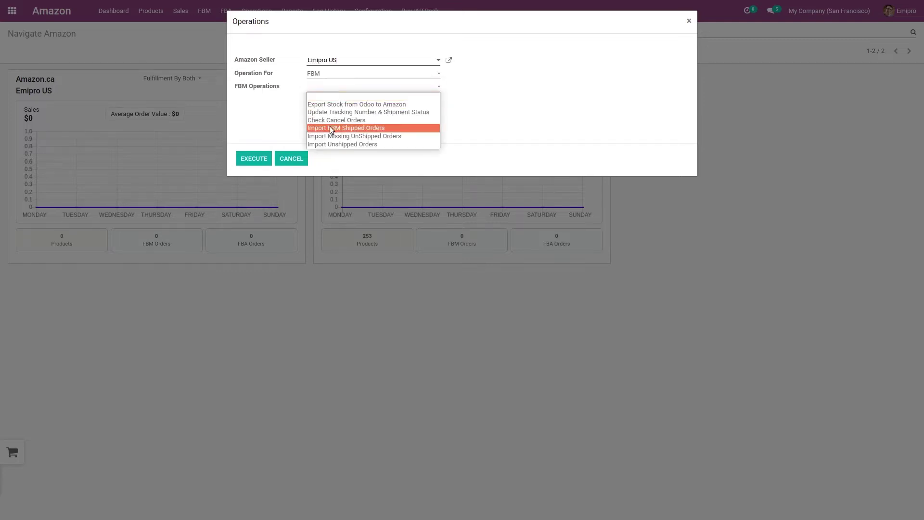
left_click(366, 127)
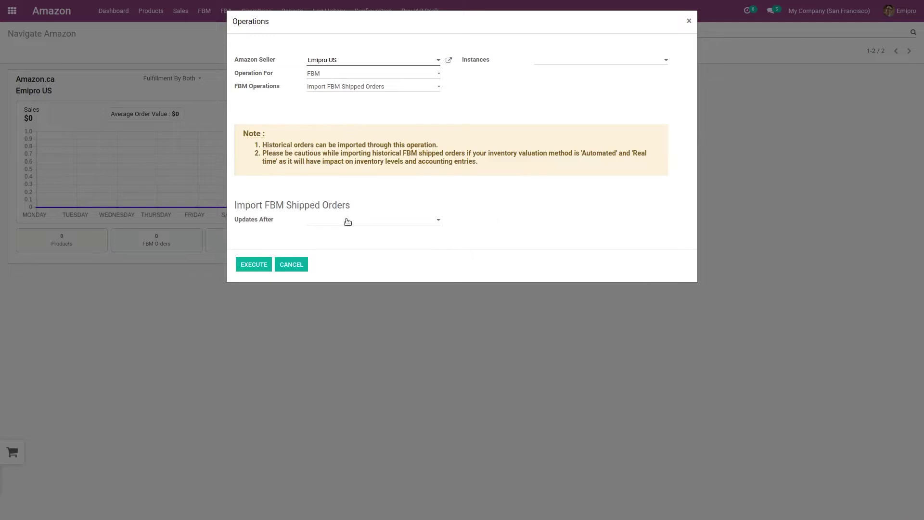
Set the shipped orders import to take updates after 01/01/2022 15:05:14
left_click(329, 224)
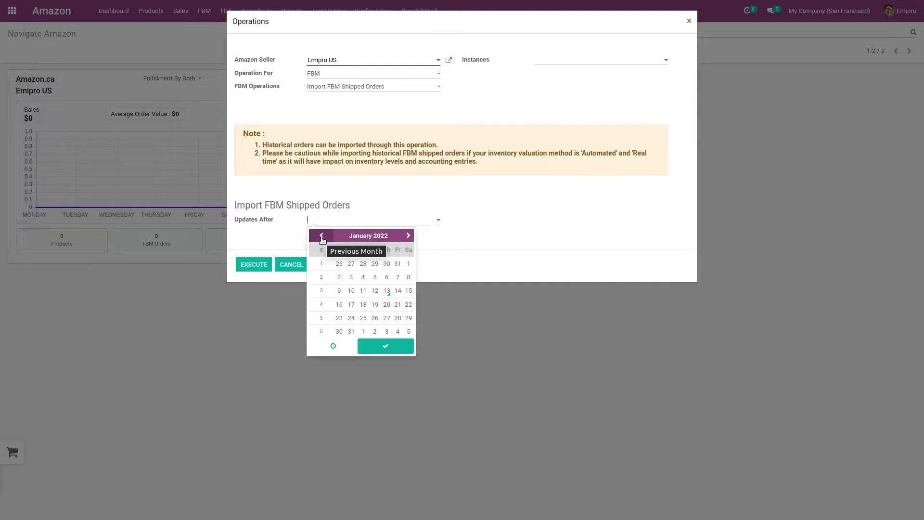
left_click(322, 236)
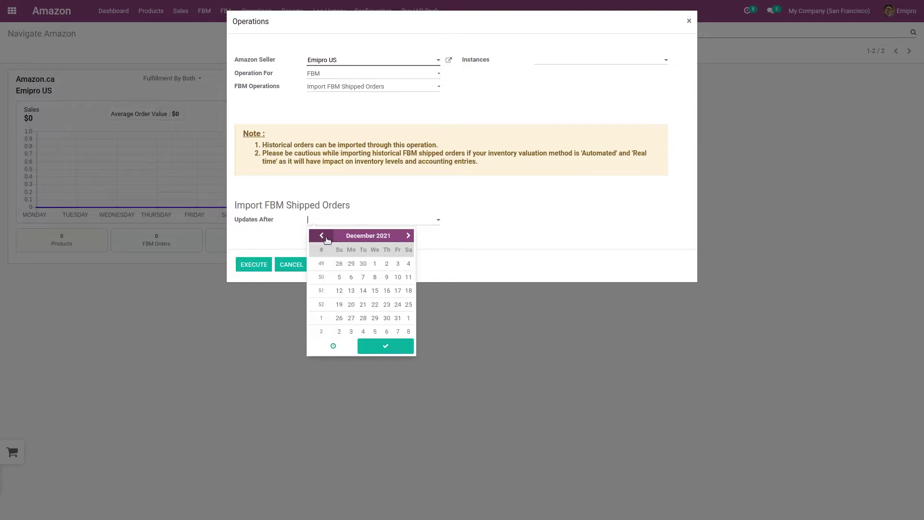
left_click(322, 236)
left_click(408, 236)
left_click(408, 236)
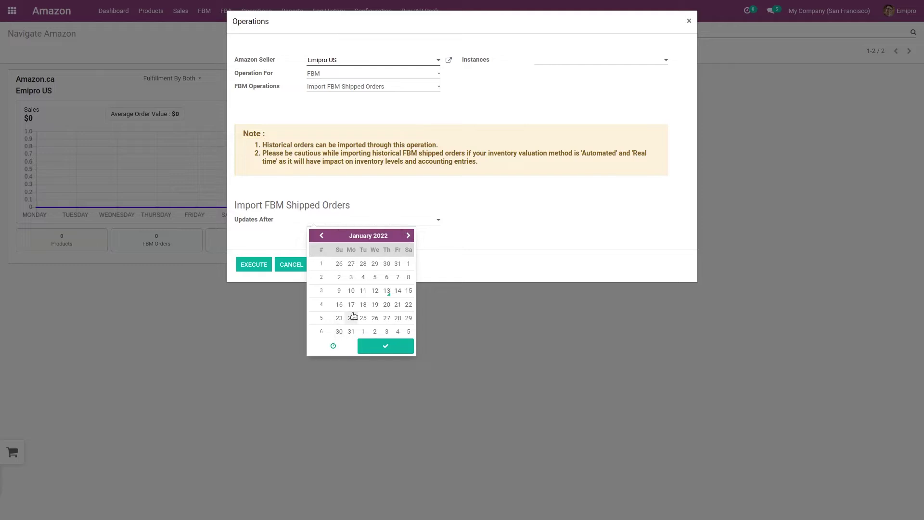
left_click(354, 316)
left_click(356, 223)
left_click(409, 264)
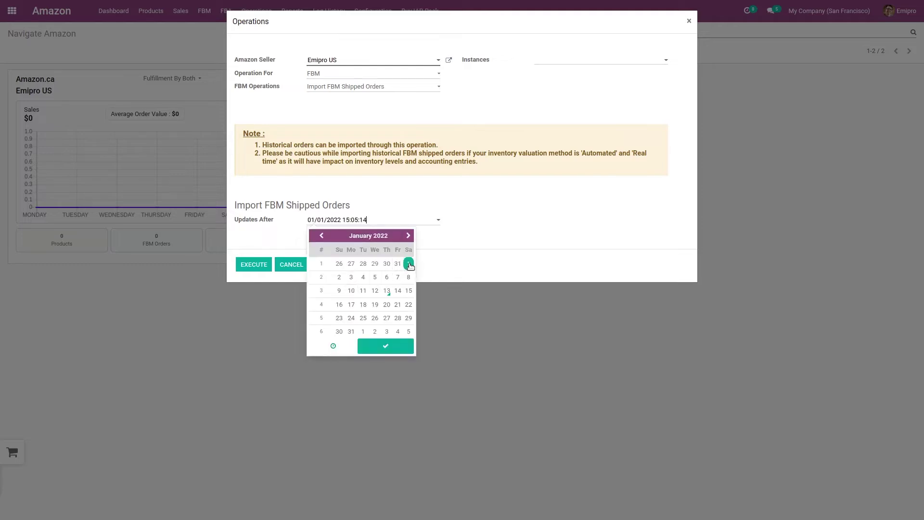
left_click(388, 347)
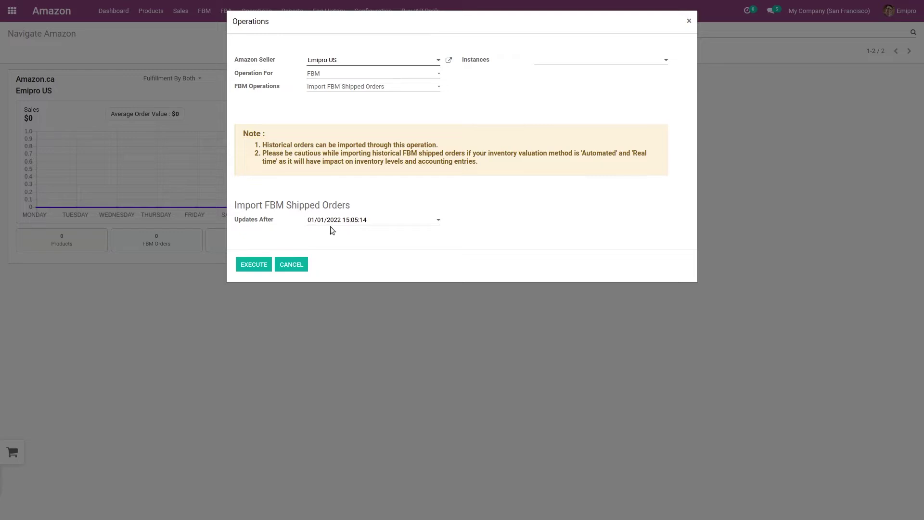
Add the Amazon.ca instance to the import operation, and cancel the operation without executing it
left_click(609, 58)
left_click(582, 75)
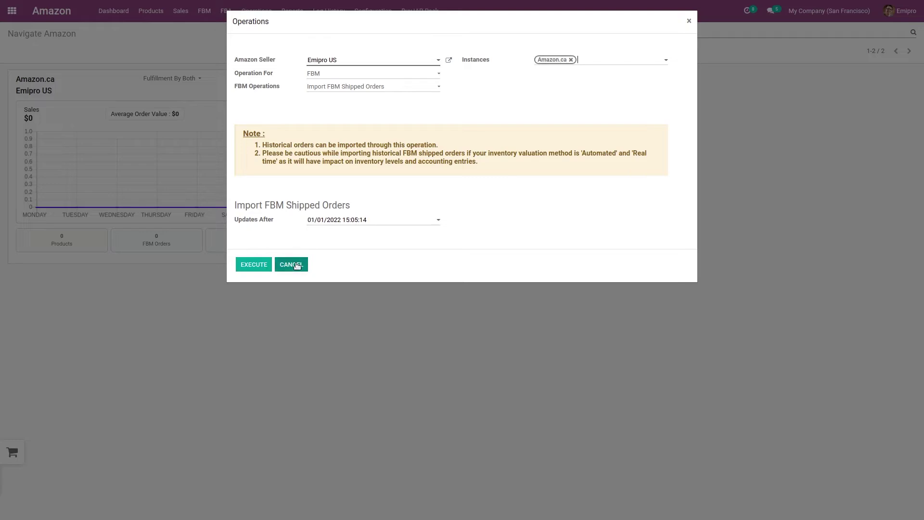
left_click(297, 265)
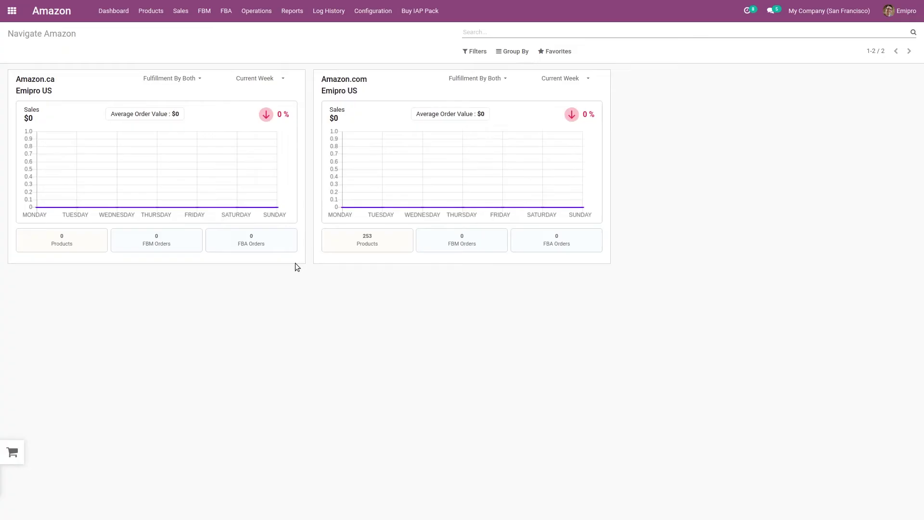
Review the Emipro US FBM sale order report and the list of FBM order data queues
left_click(186, 15)
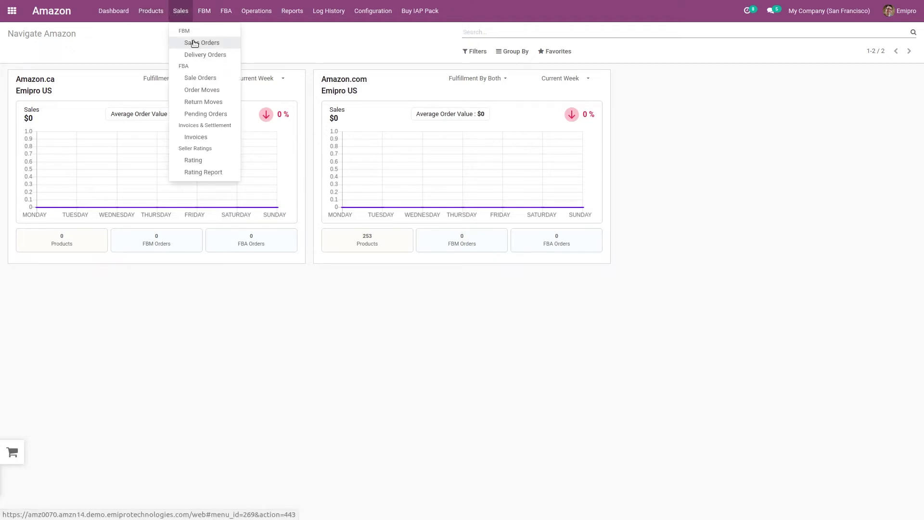
mouse_move(205, 10)
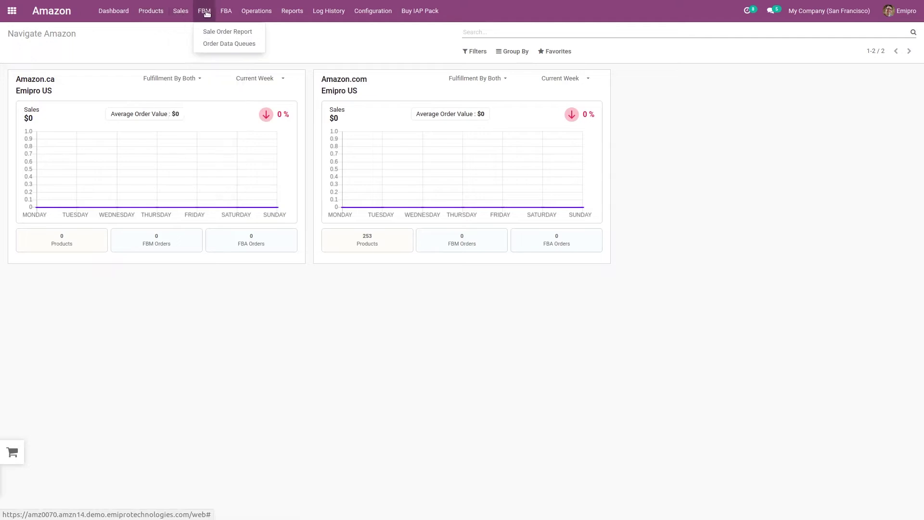
left_click(215, 34)
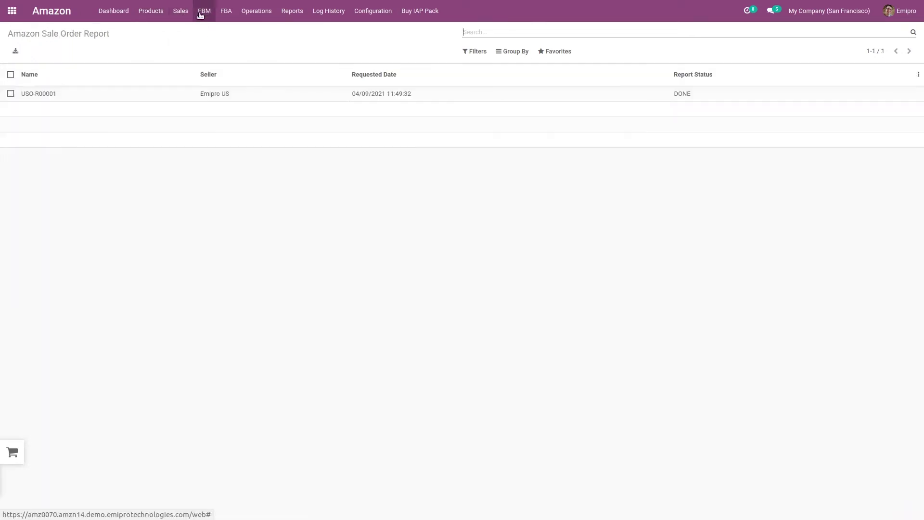
left_click(201, 95)
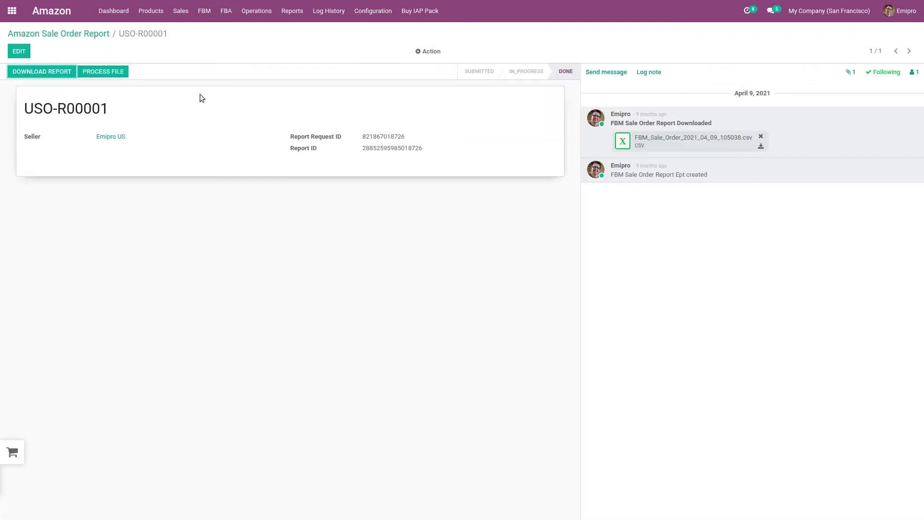
left_click(204, 12)
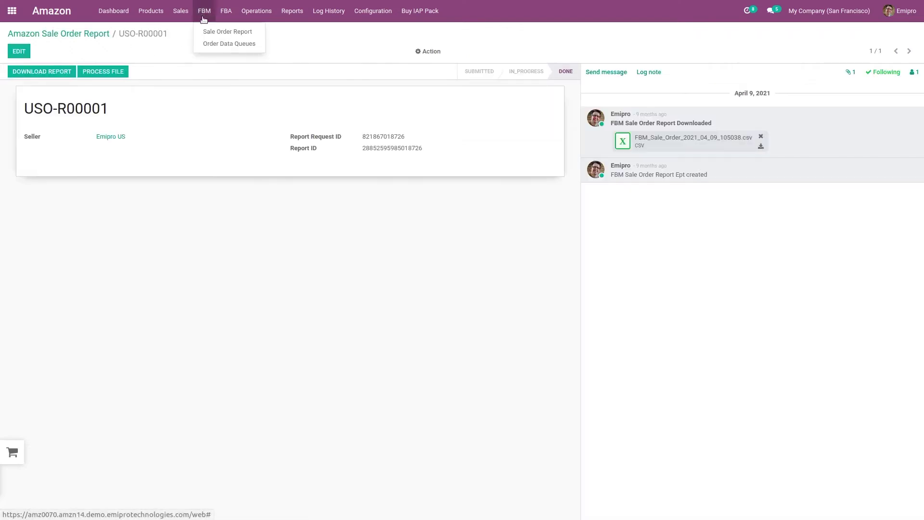
left_click(215, 44)
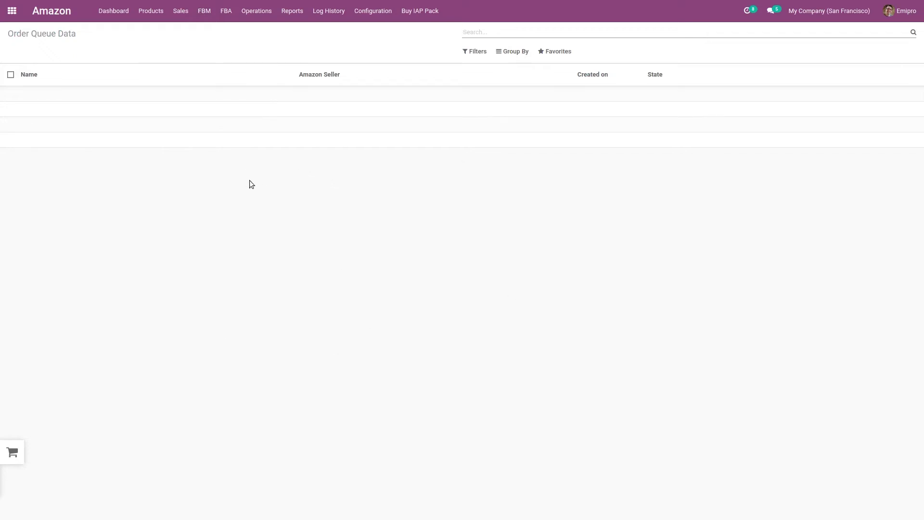
Open the FBM sales orders list and view the details of the order dated 04/07/2021
left_click(180, 13)
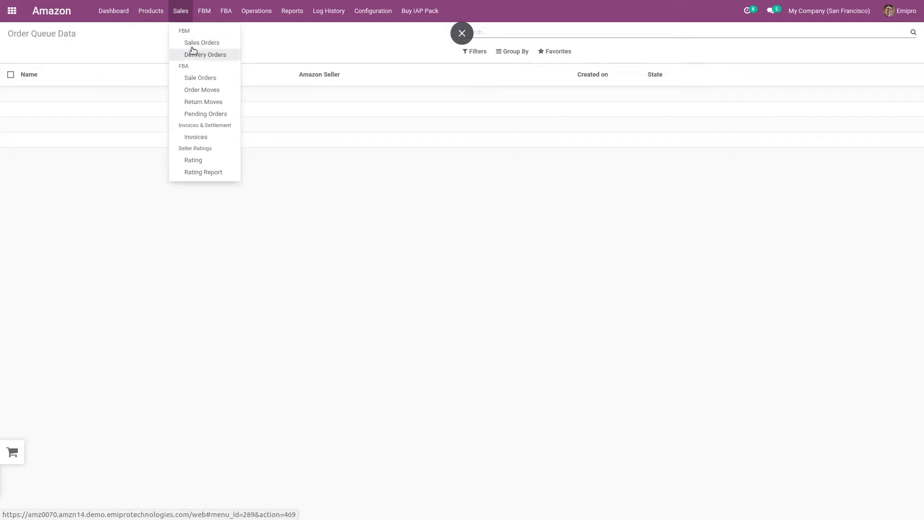
left_click(201, 42)
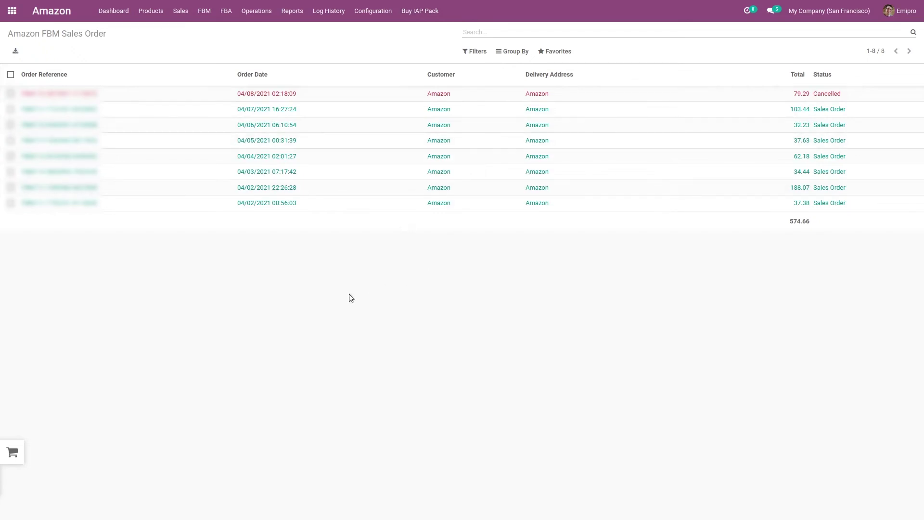
left_click(278, 115)
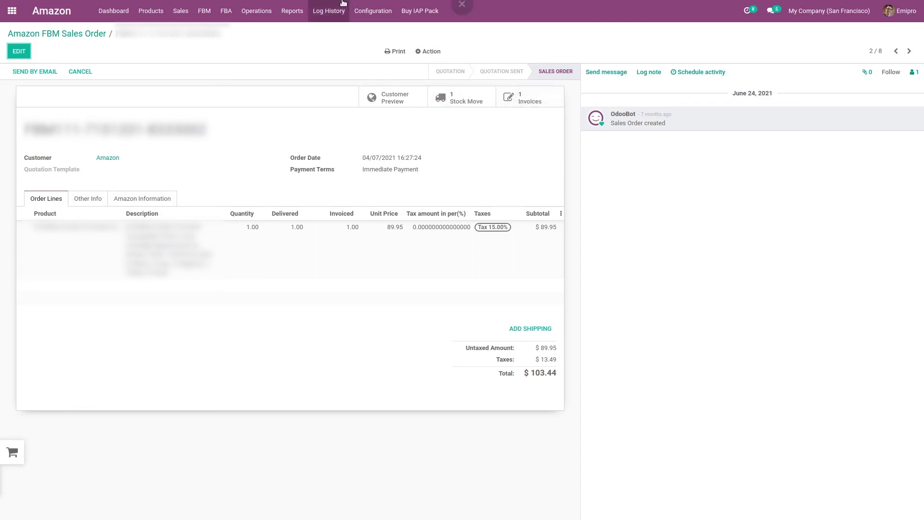
left_click(373, 10)
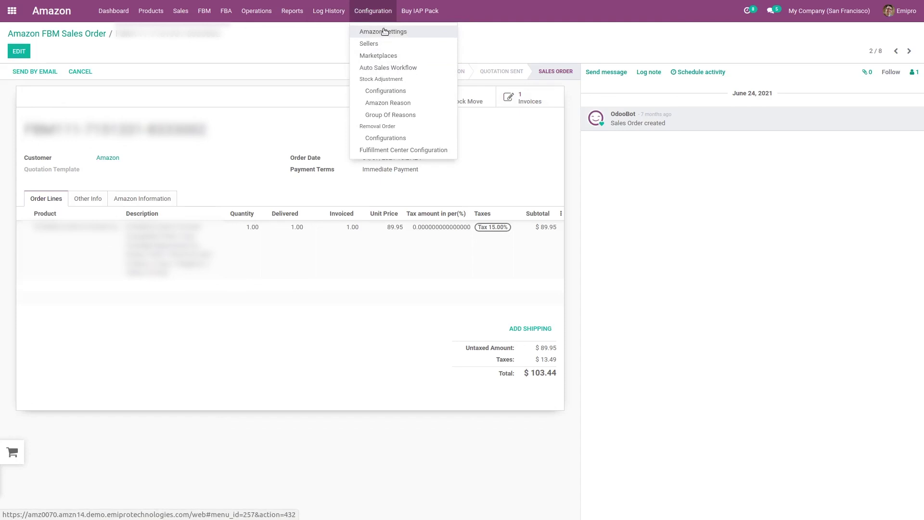
left_click(293, 116)
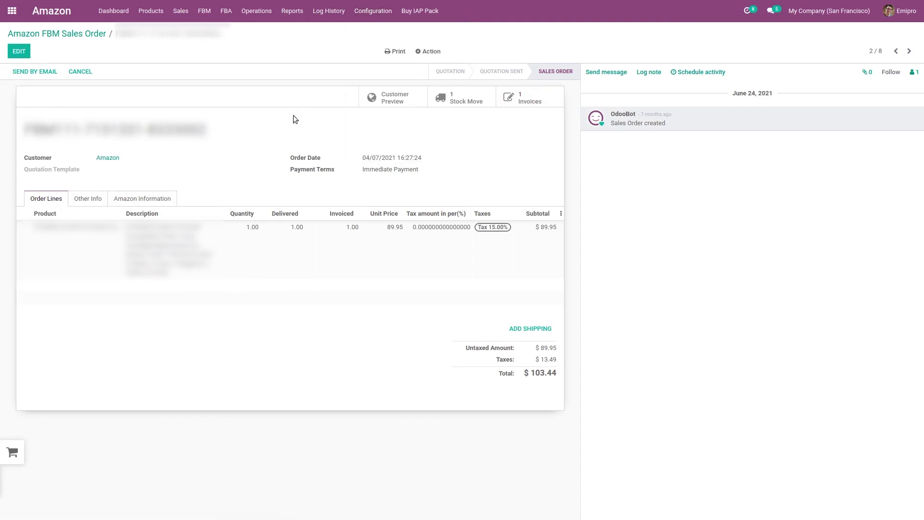